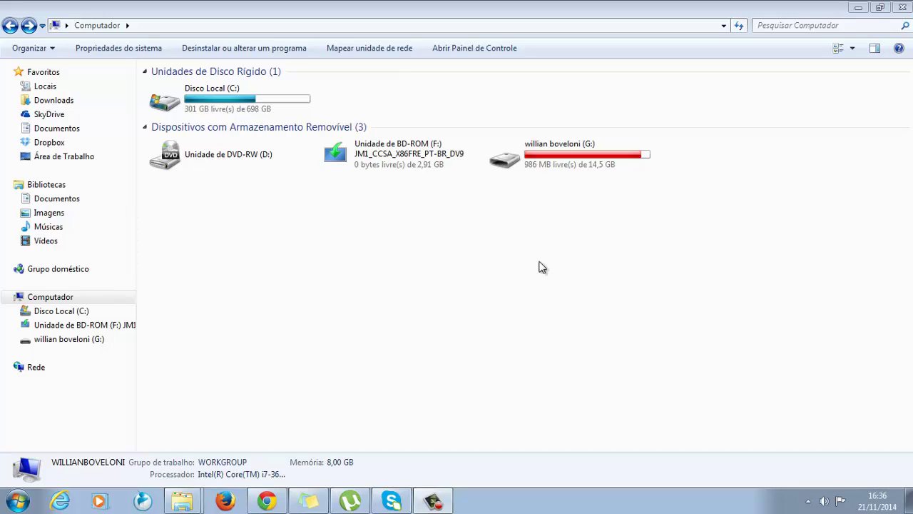
click(572, 157)
click(567, 237)
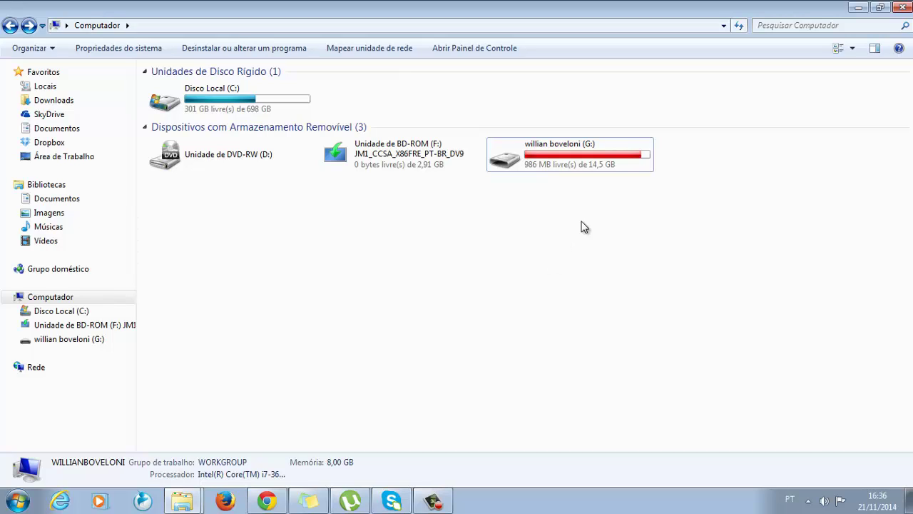
click(554, 168)
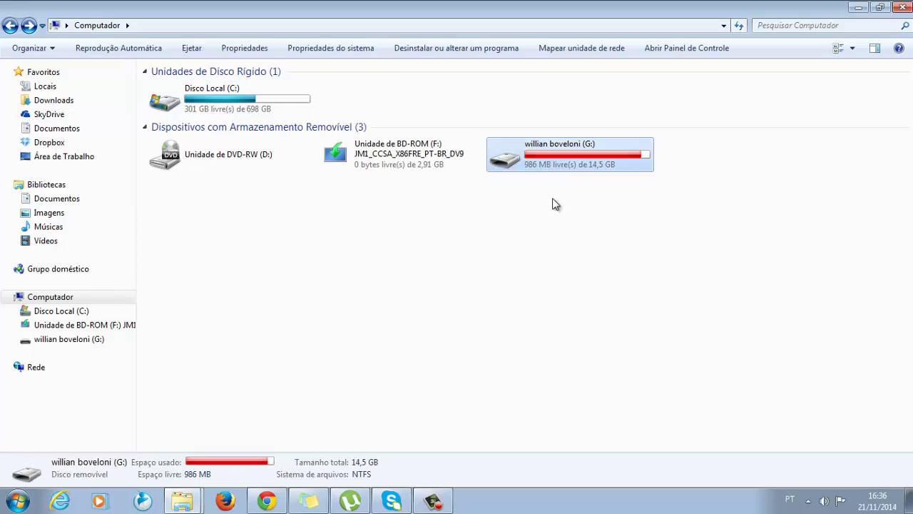
click(580, 279)
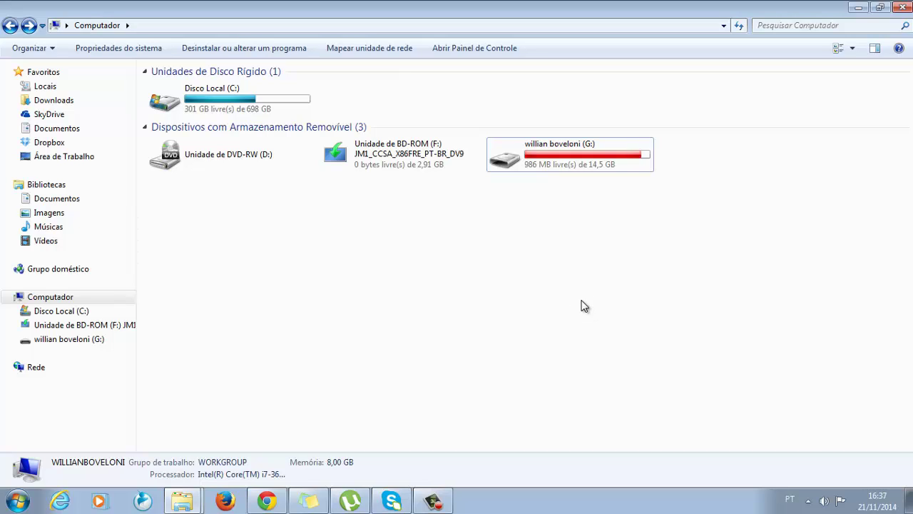
click(577, 162)
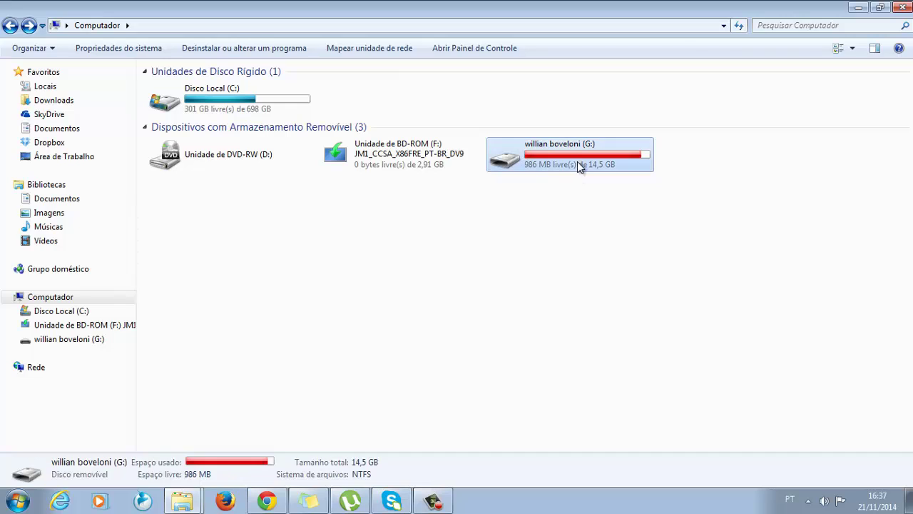
click(542, 300)
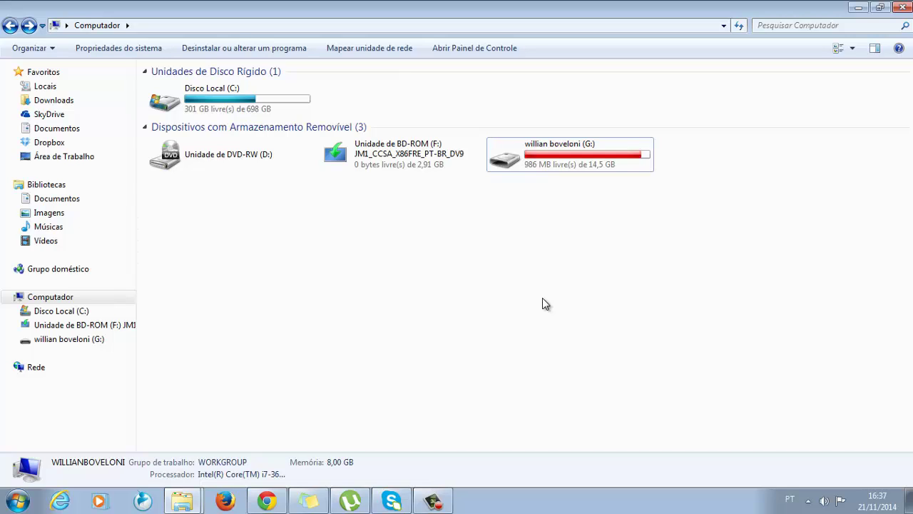
click(557, 168)
click(586, 243)
click(540, 171)
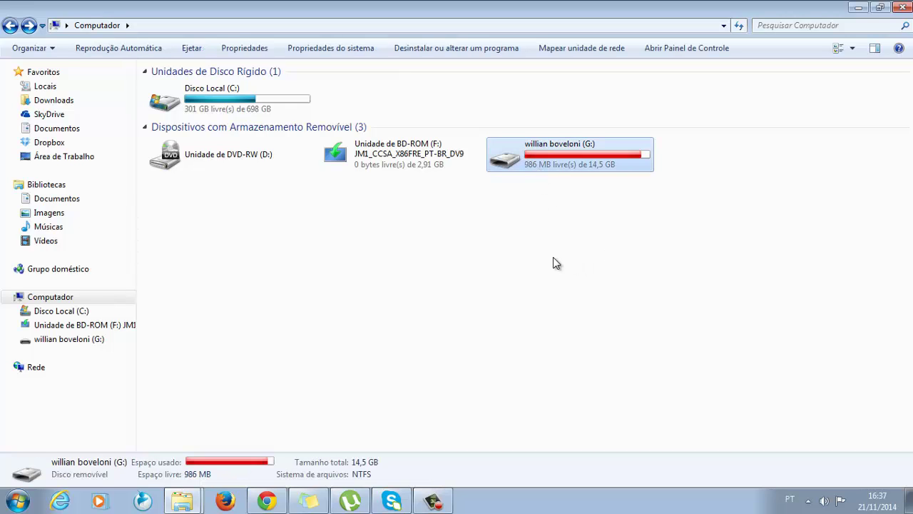
click(574, 279)
Step: Open the format settings for removable drive G: and move the dialog clear of the drive list's edge
click(570, 161)
right_click(570, 155)
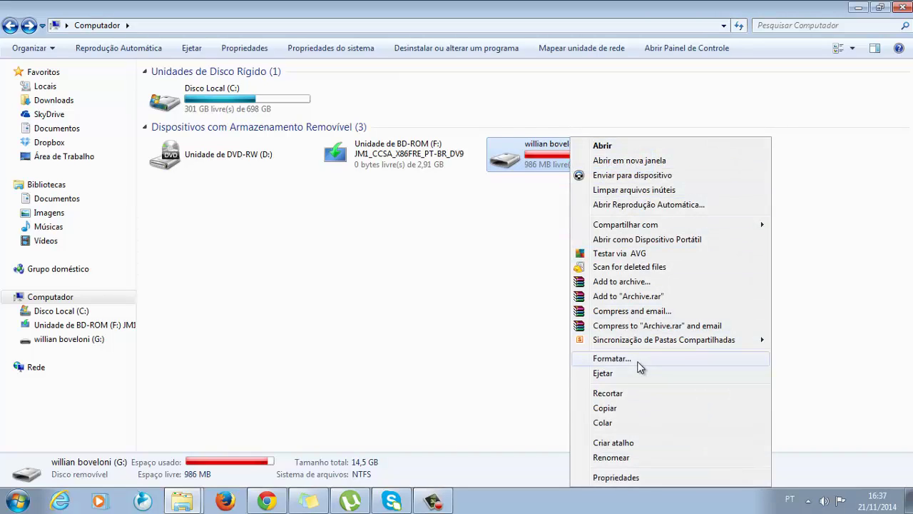
click(639, 364)
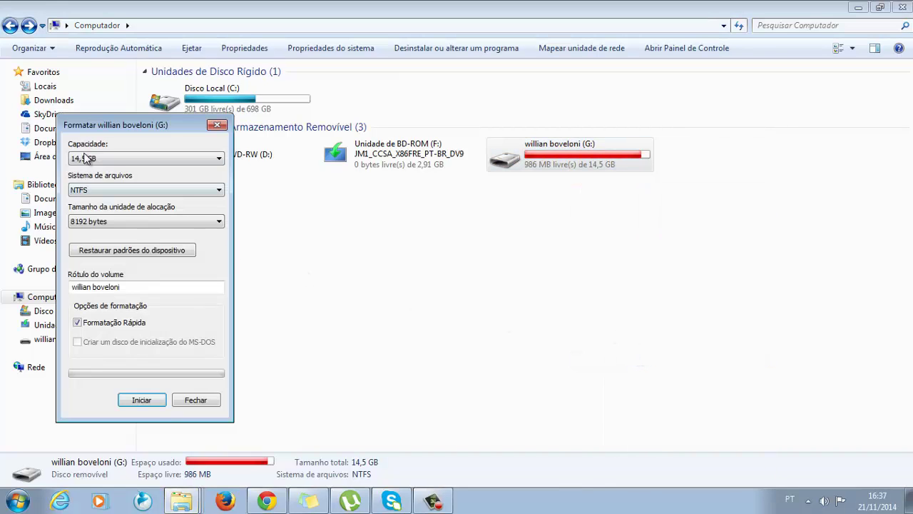
drag(98, 128, 438, 109)
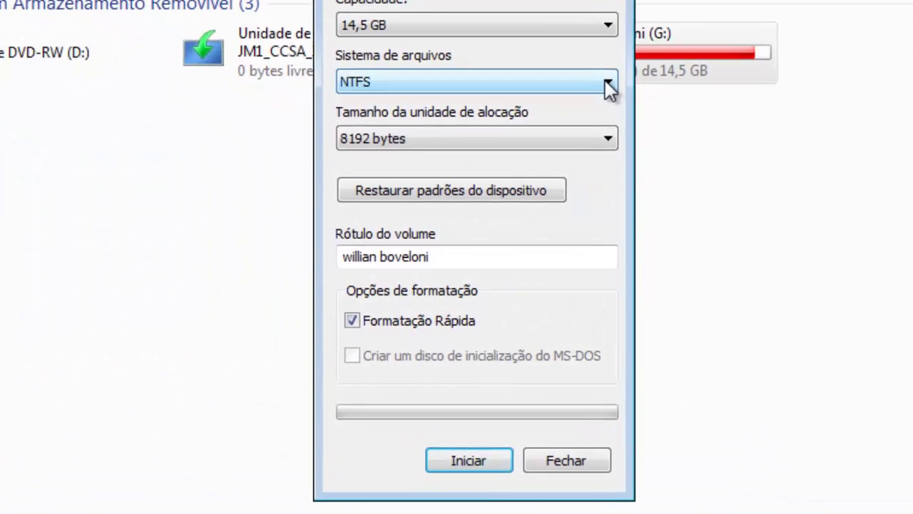
Step: Try FAT32 as the file system for drive G:, and switch the choice back to NTFS
click(608, 84)
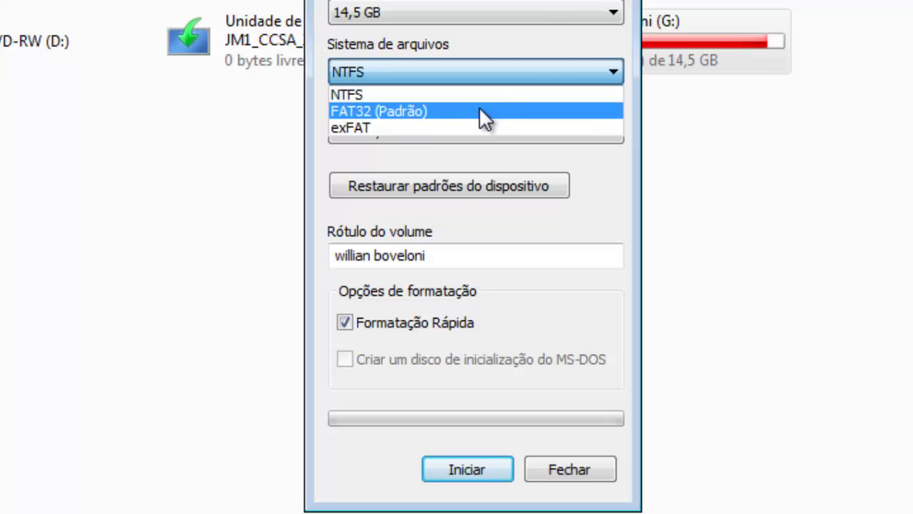
click(478, 111)
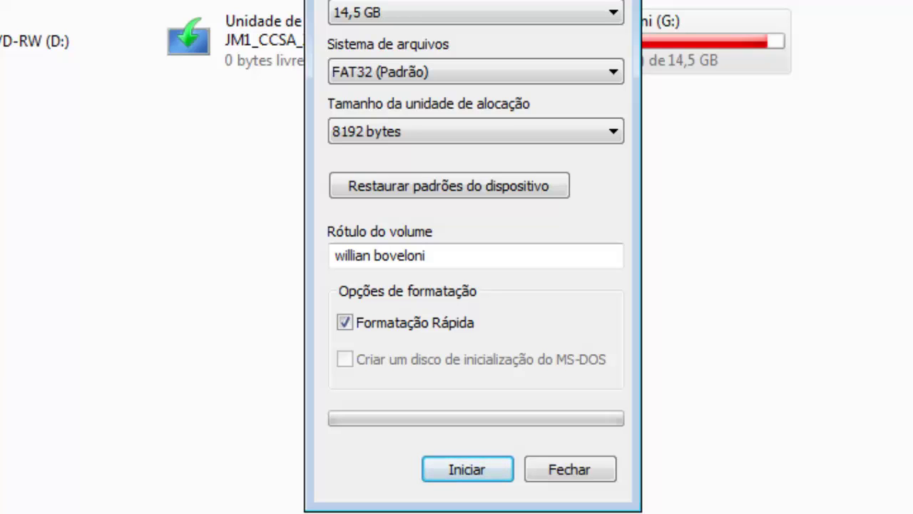
click(606, 70)
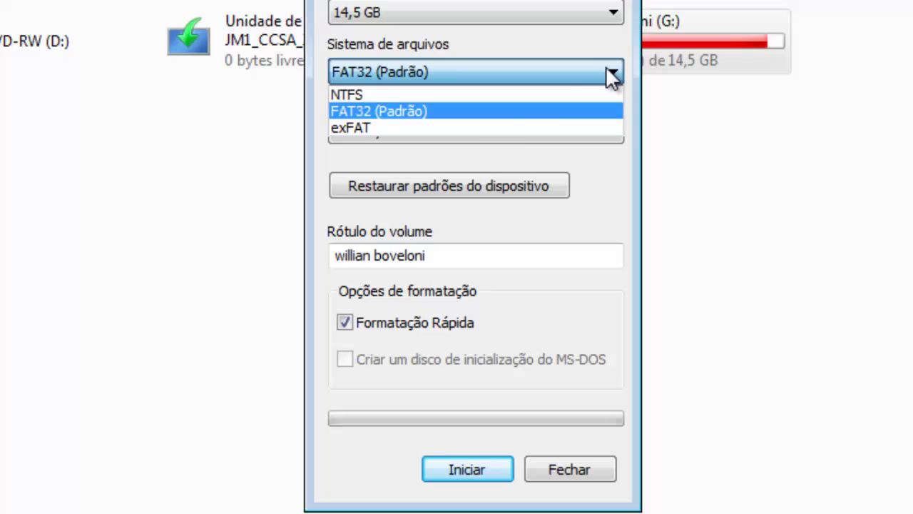
click(421, 93)
Step: Quick-format drive G: with the NTFS file system, accepting the data erasure, and close the format settings once it finishes
drag(491, 0, 553, 13)
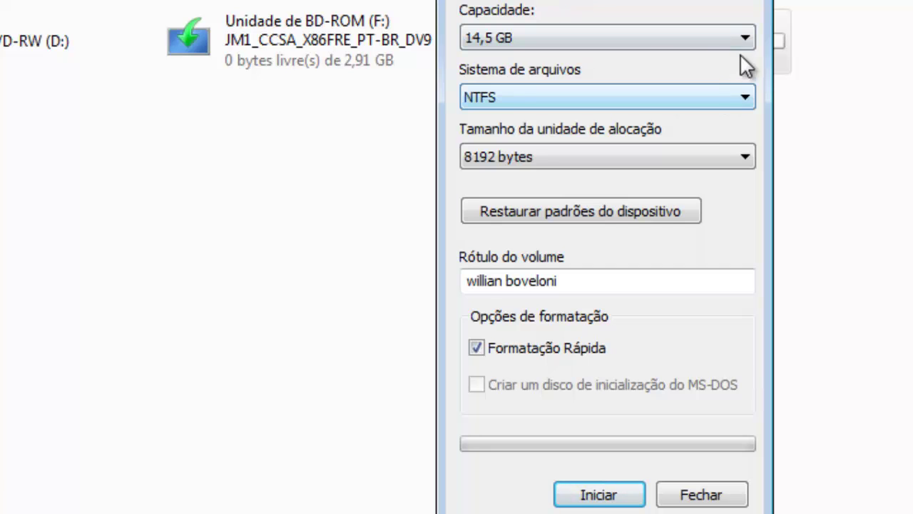
click(735, 98)
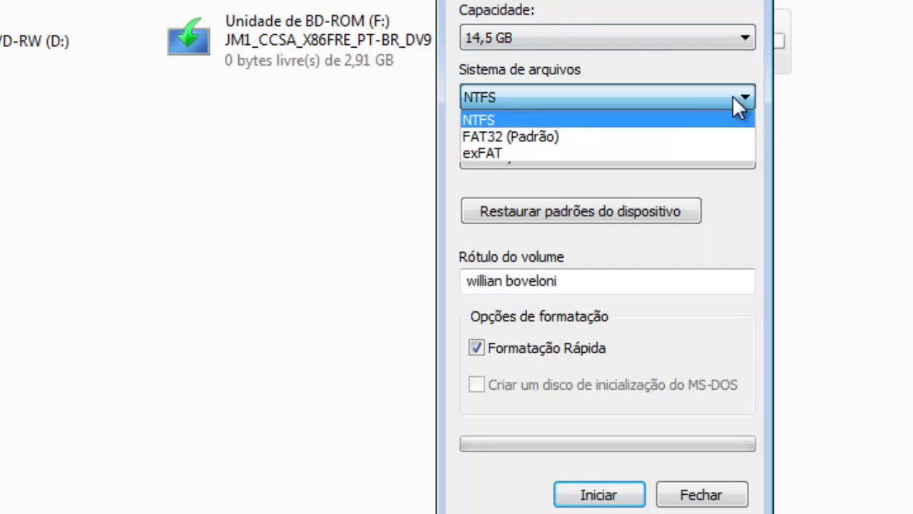
click(488, 117)
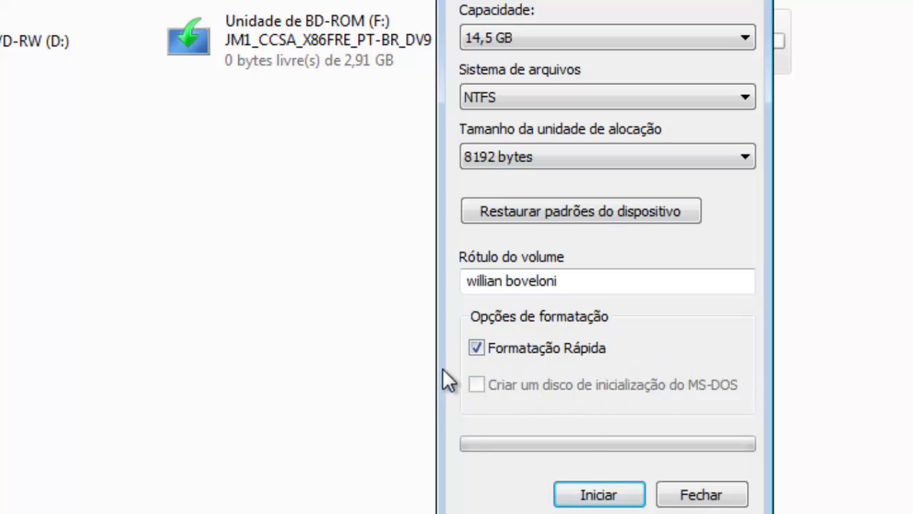
click(599, 495)
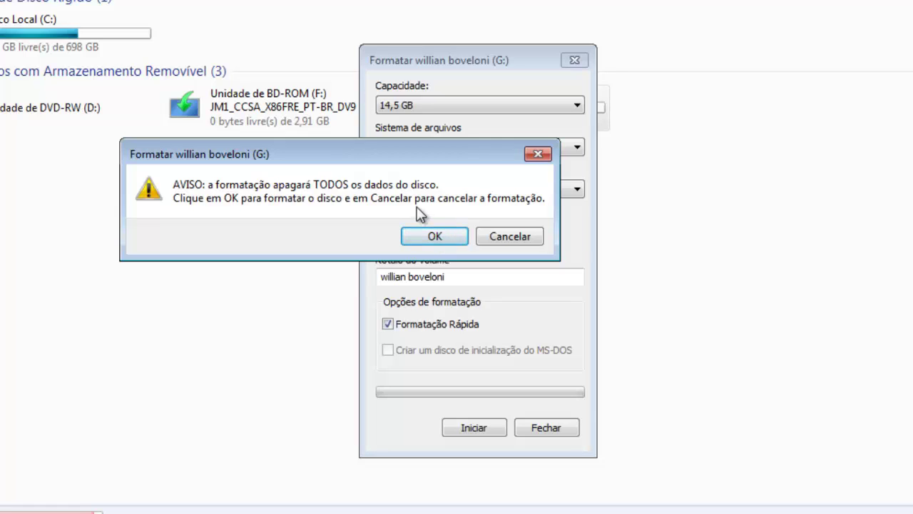
click(426, 229)
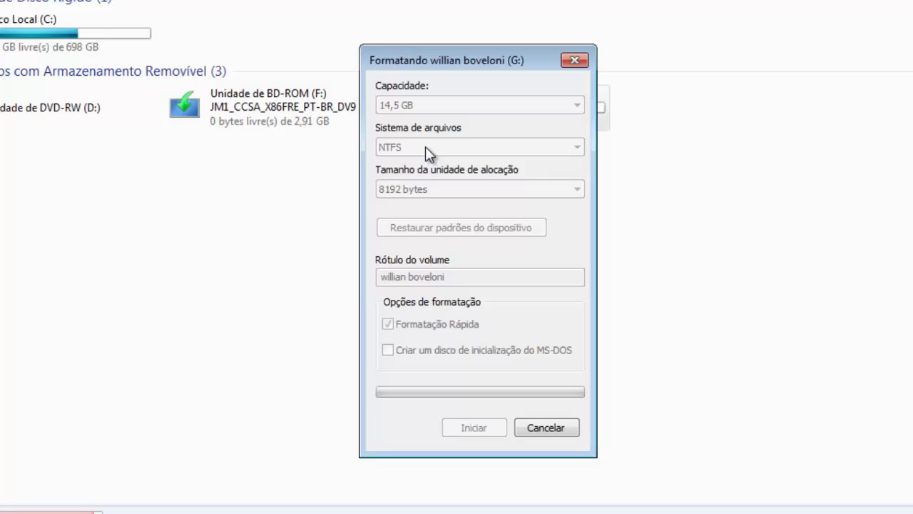
drag(424, 57, 252, 12)
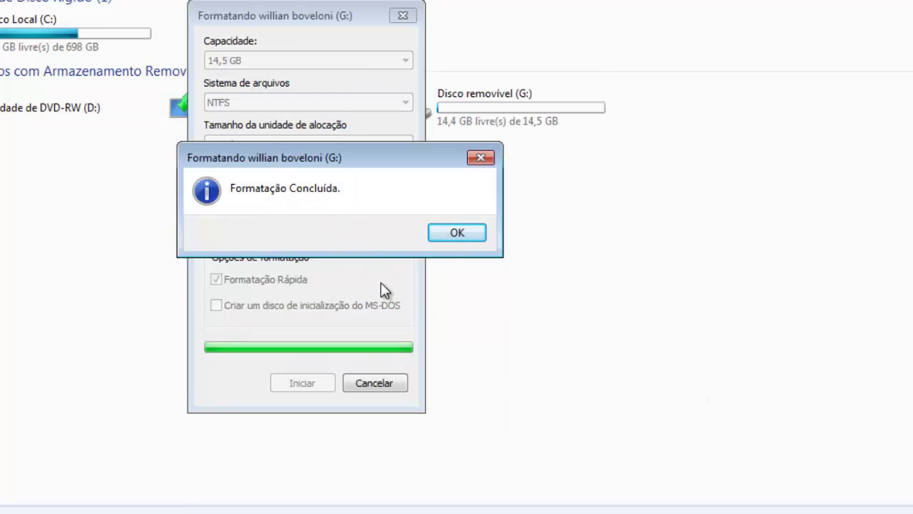
click(464, 233)
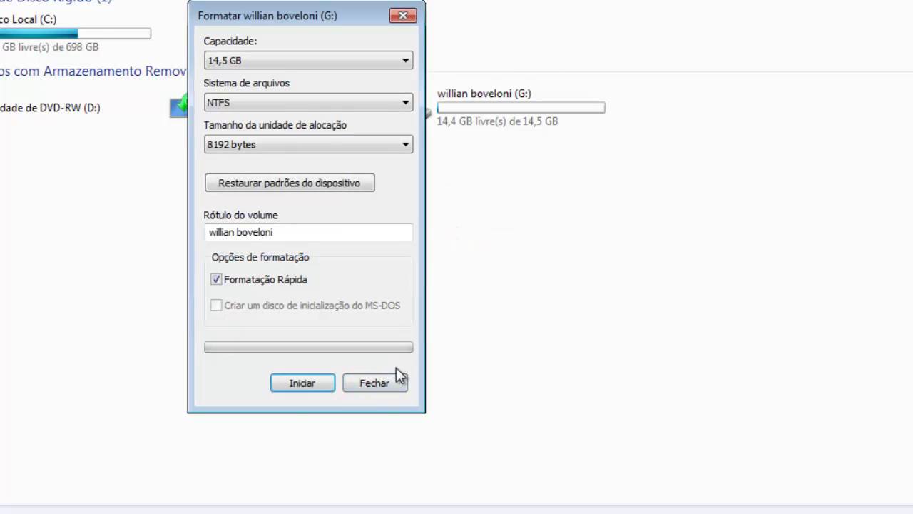
click(390, 379)
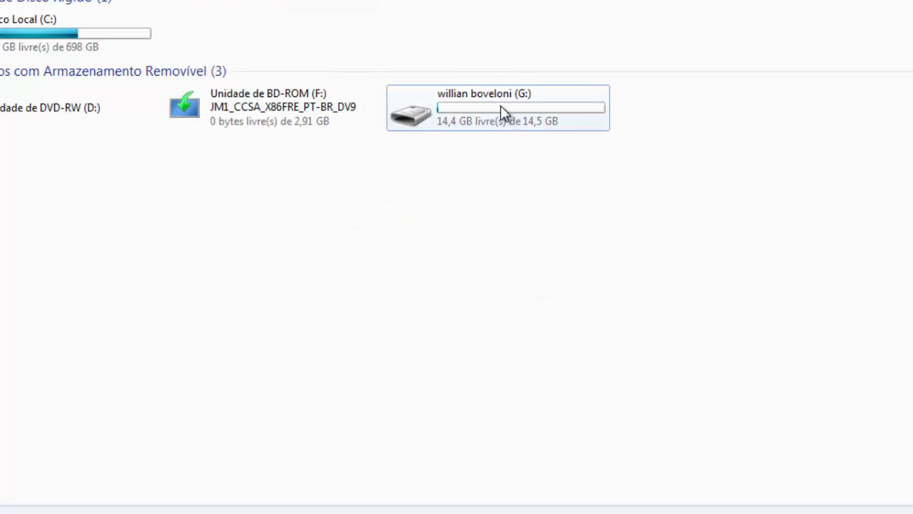
Step: Open the formatted drive G: to check its contents, and return to the computer's drive overview
double_click(464, 110)
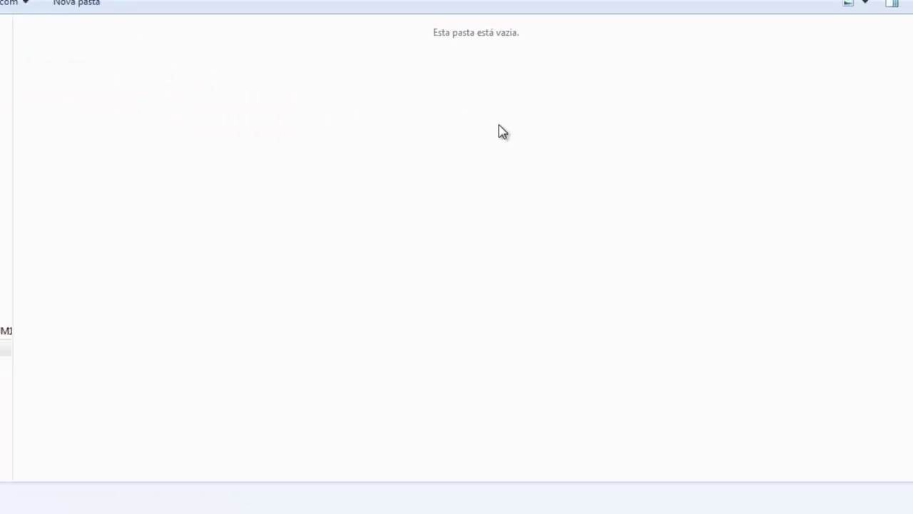
click(10, 25)
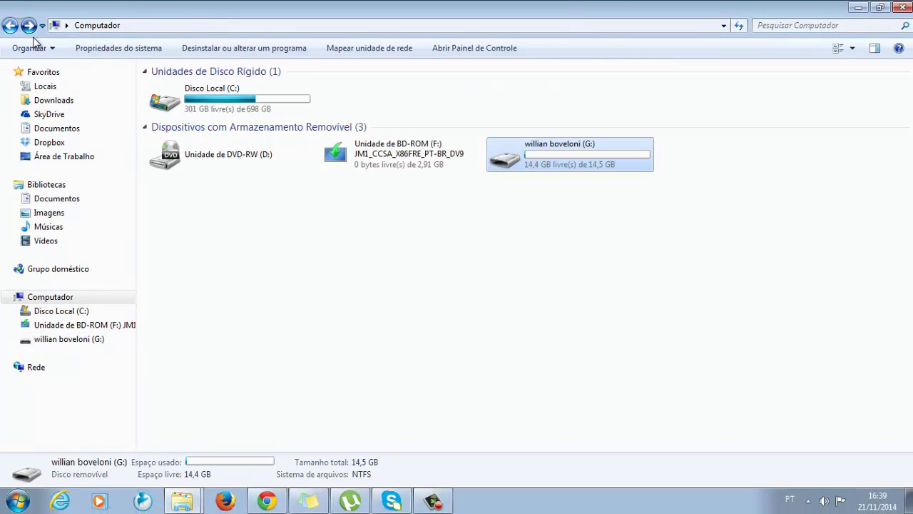
click(568, 296)
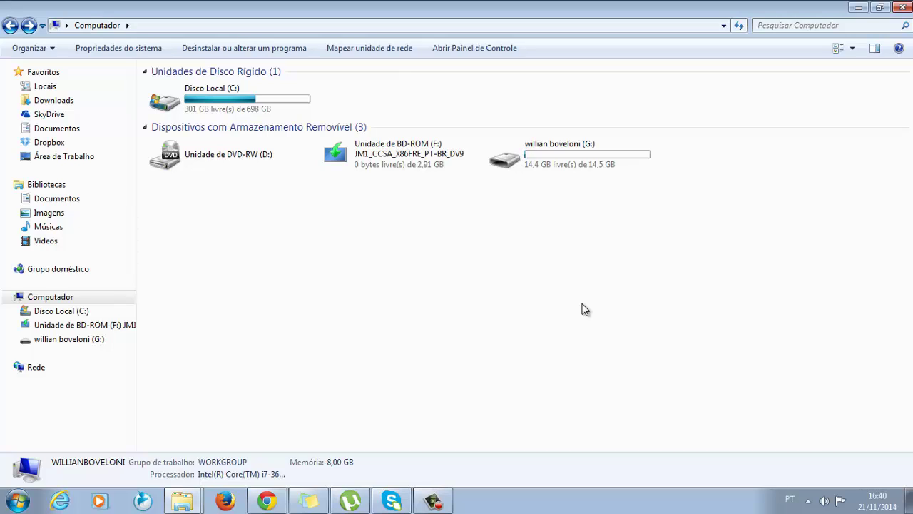
click(556, 164)
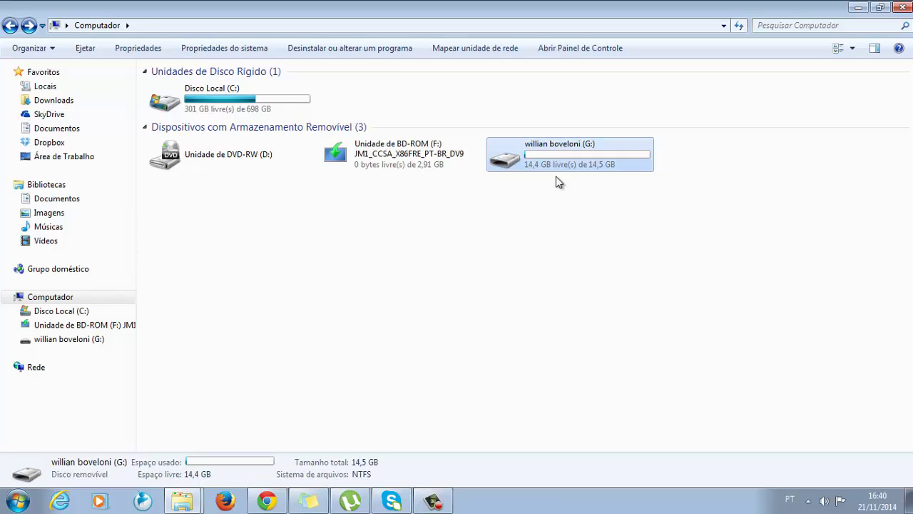
click(592, 204)
click(578, 164)
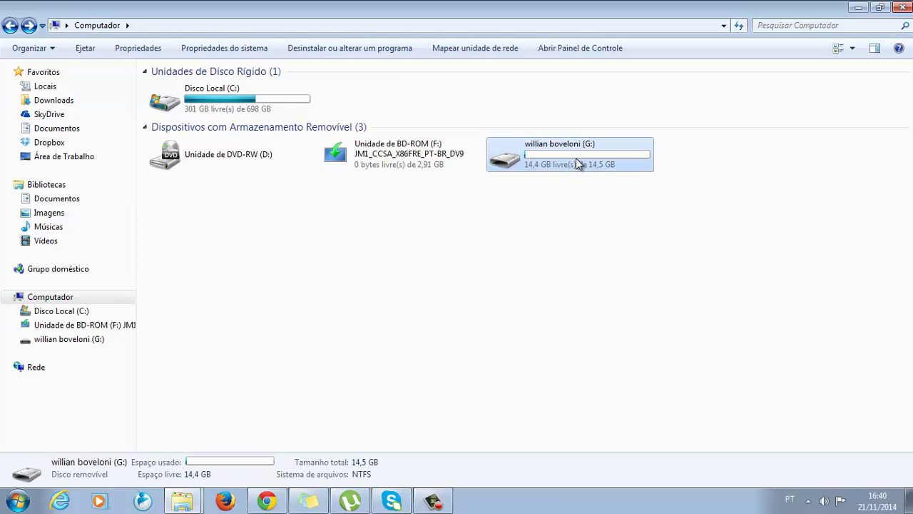
click(611, 294)
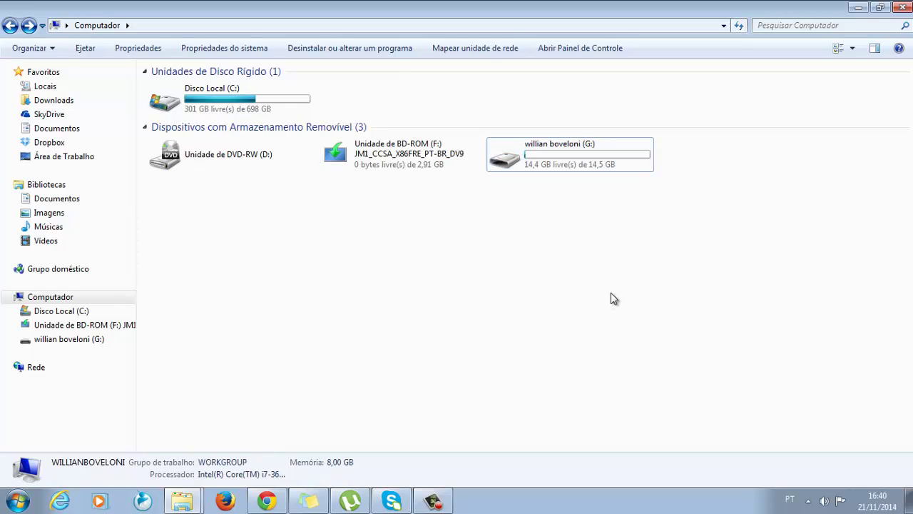
click(552, 152)
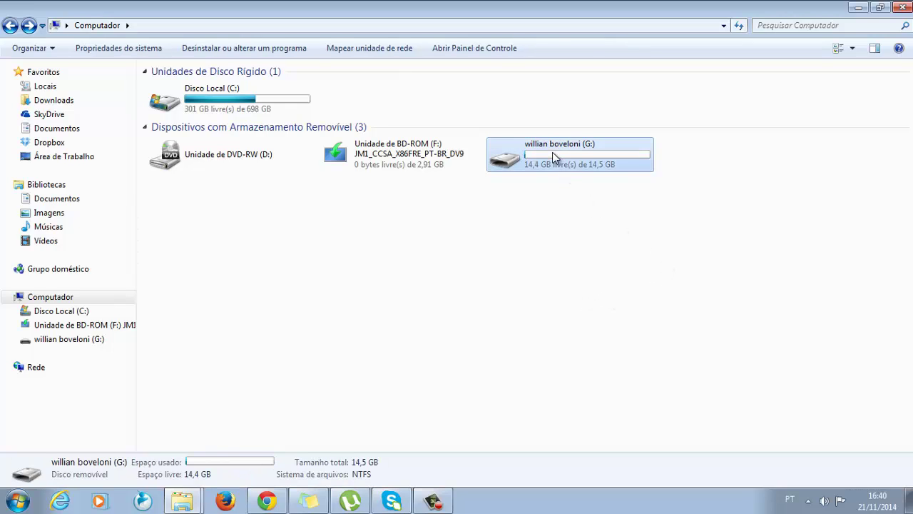
click(625, 270)
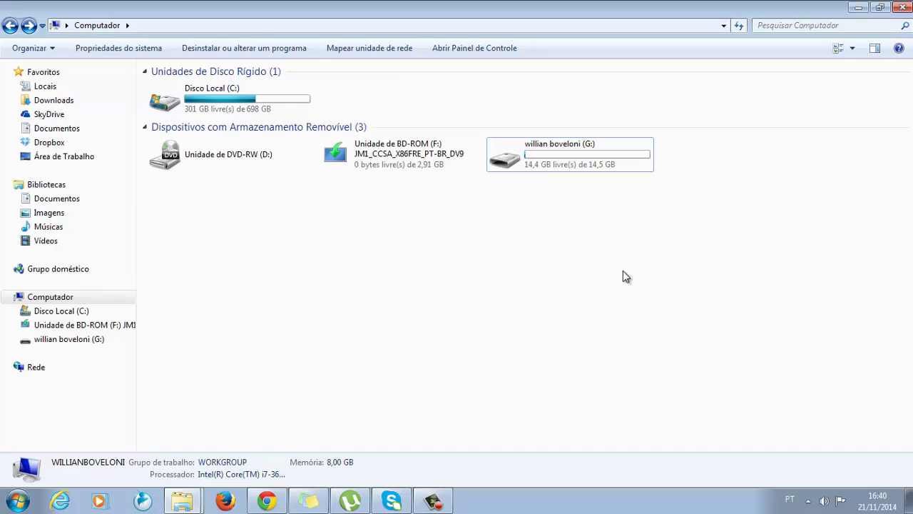